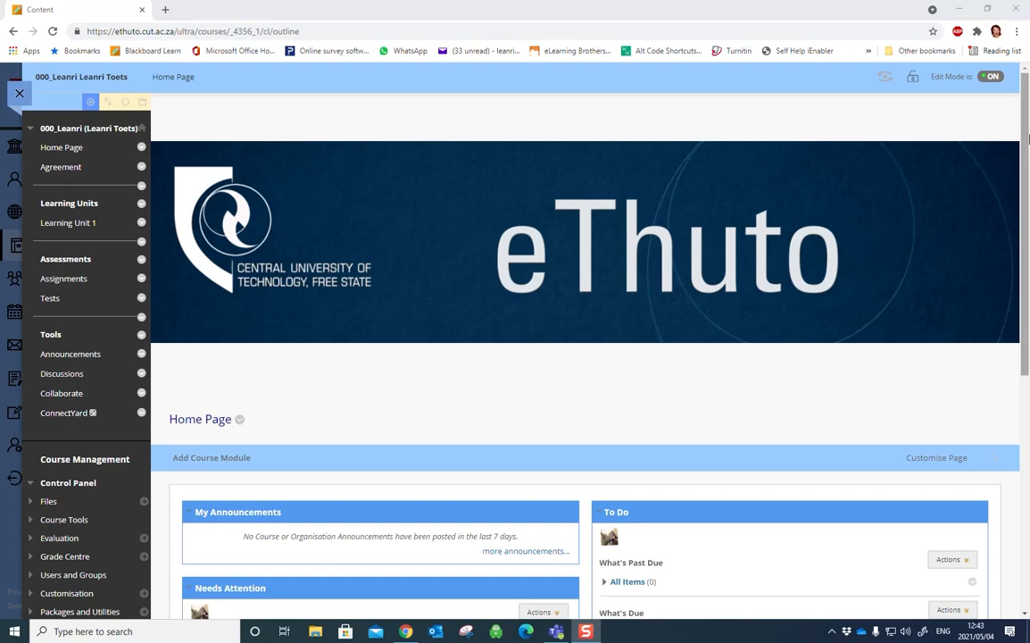
View the course's Tests area, and open the Respondus LockDown Browser dashboard from the course tools.
left_click_drag(1027, 126, 1027, 152)
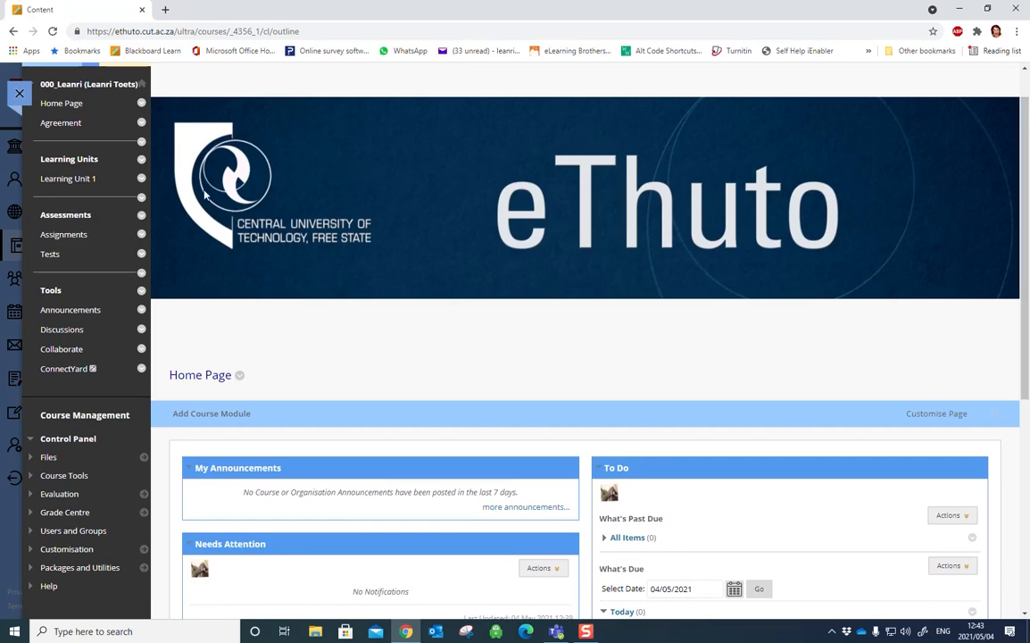
left_click(58, 256)
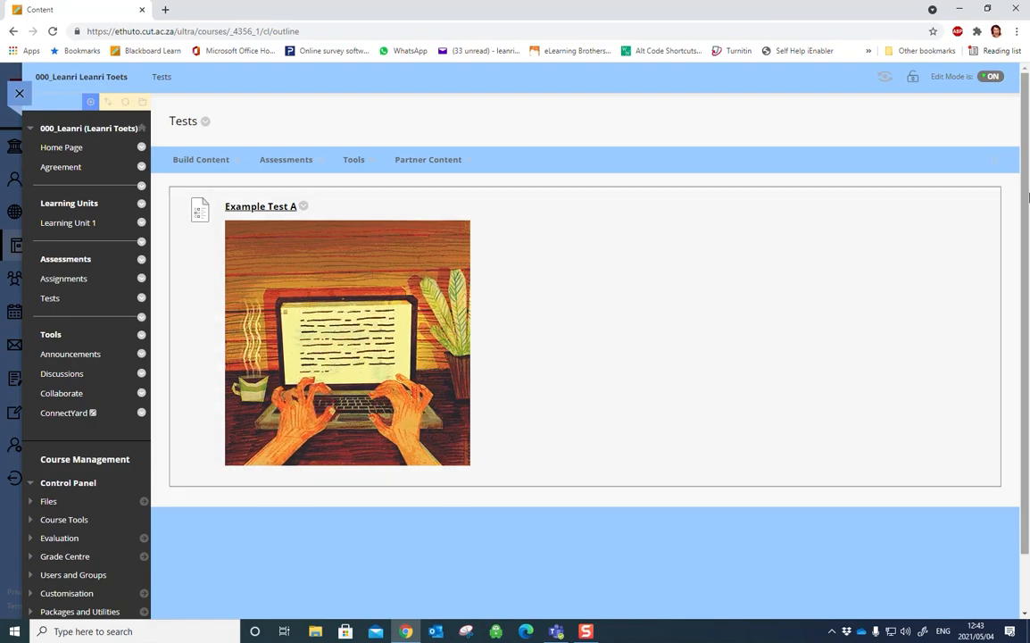
scroll(632, 406, "down", 2)
left_click(82, 459)
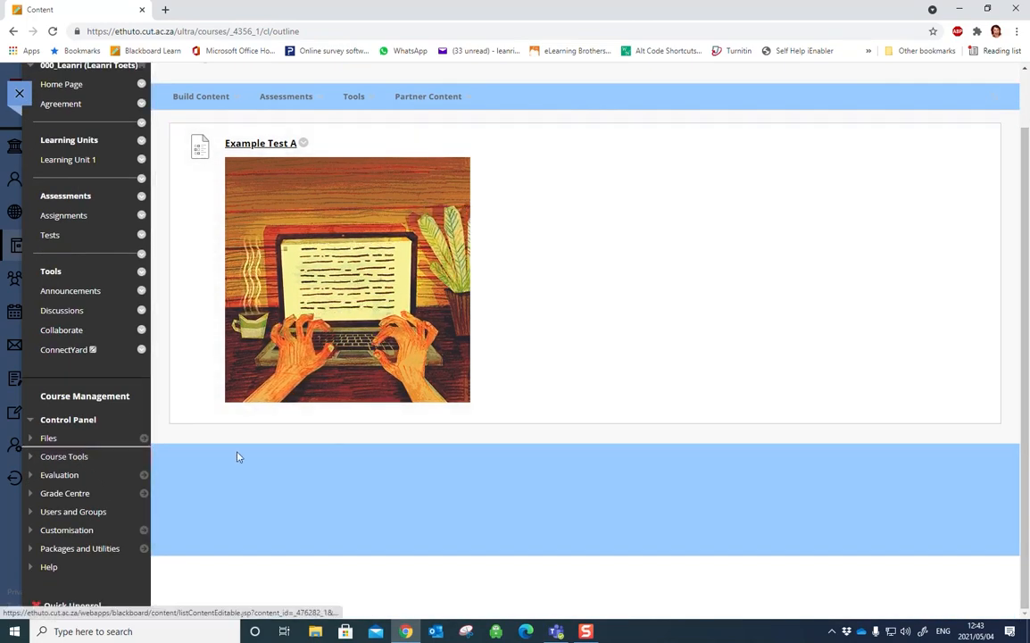
scroll(1027, 282, "down", 2)
scroll(1027, 282, "down", 5)
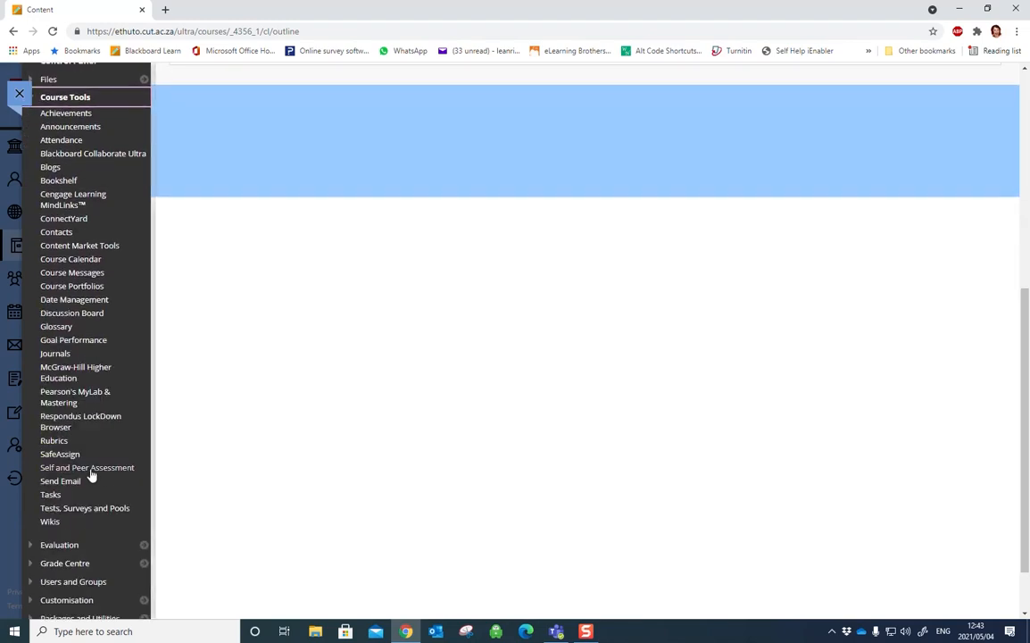
left_click(66, 420)
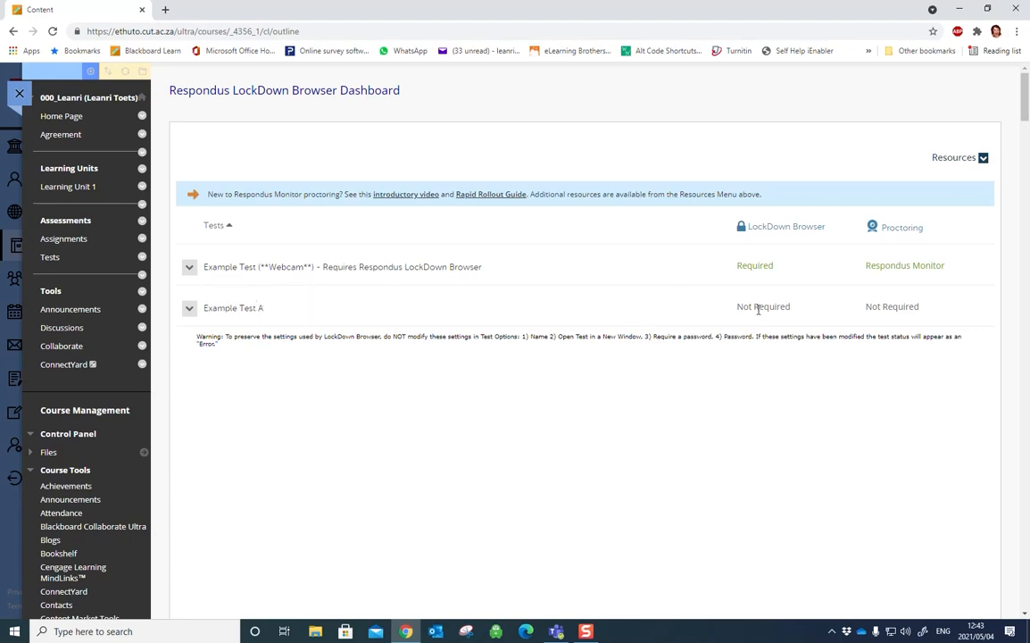
Open the settings of Example Test A and require Respondus LockDown Browser for this exam.
left_click(189, 312)
left_click(199, 330)
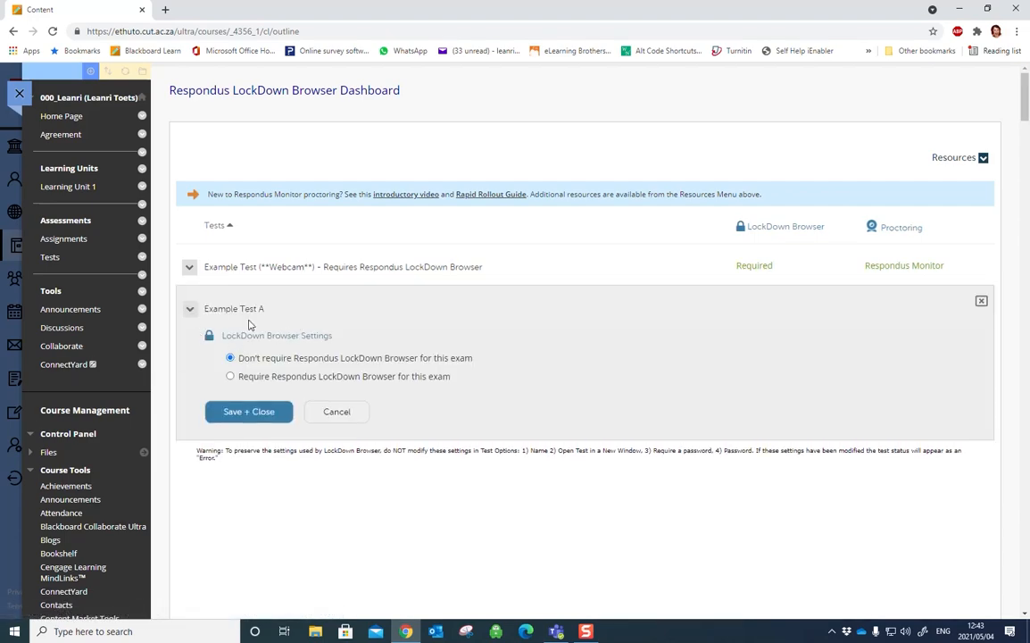
left_click(230, 377)
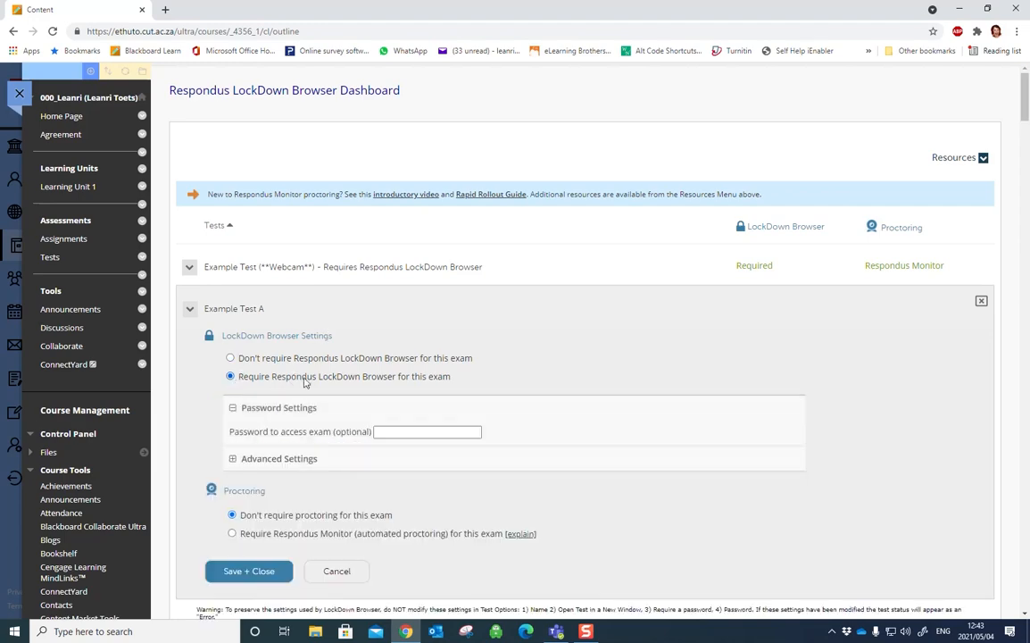
Review the LockDown Browser advanced settings of Example Test A, including the option to allow access to specific external web domains.
scroll(553, 268, "down", 4)
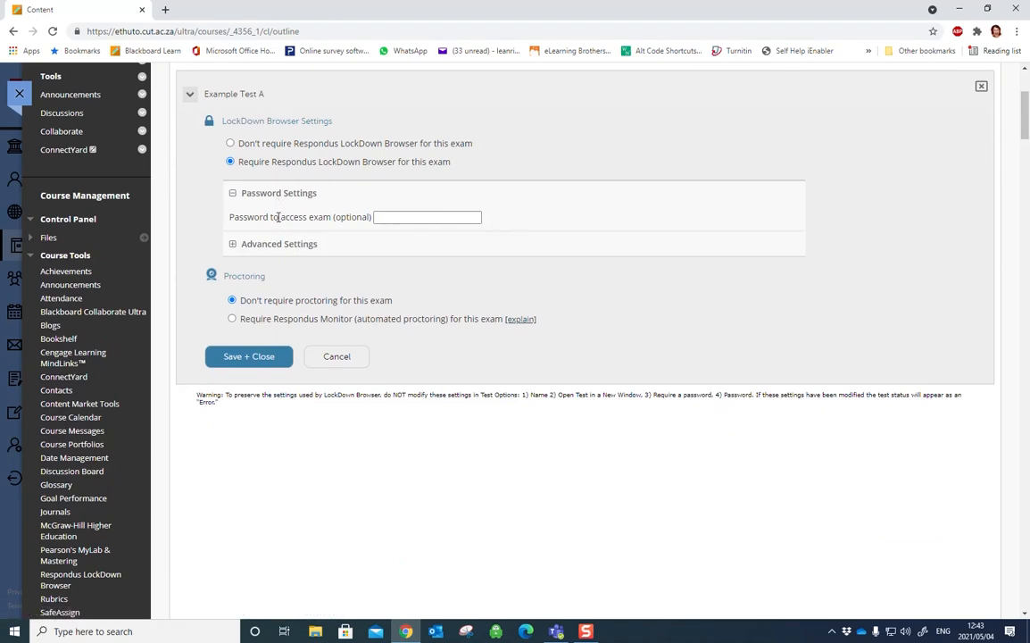
left_click(233, 243)
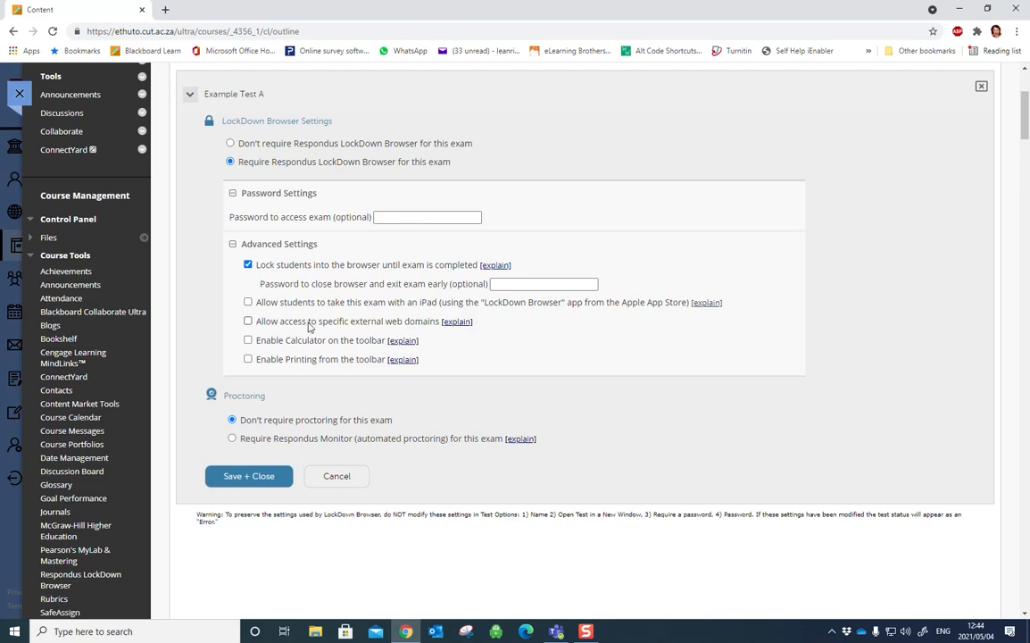
left_click(248, 322)
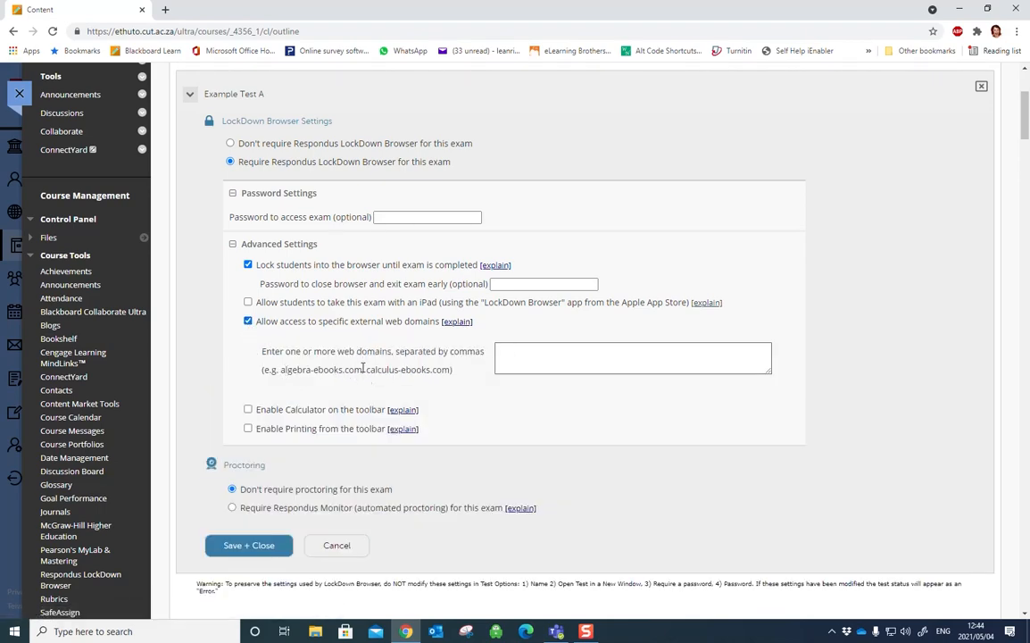
left_click(248, 321)
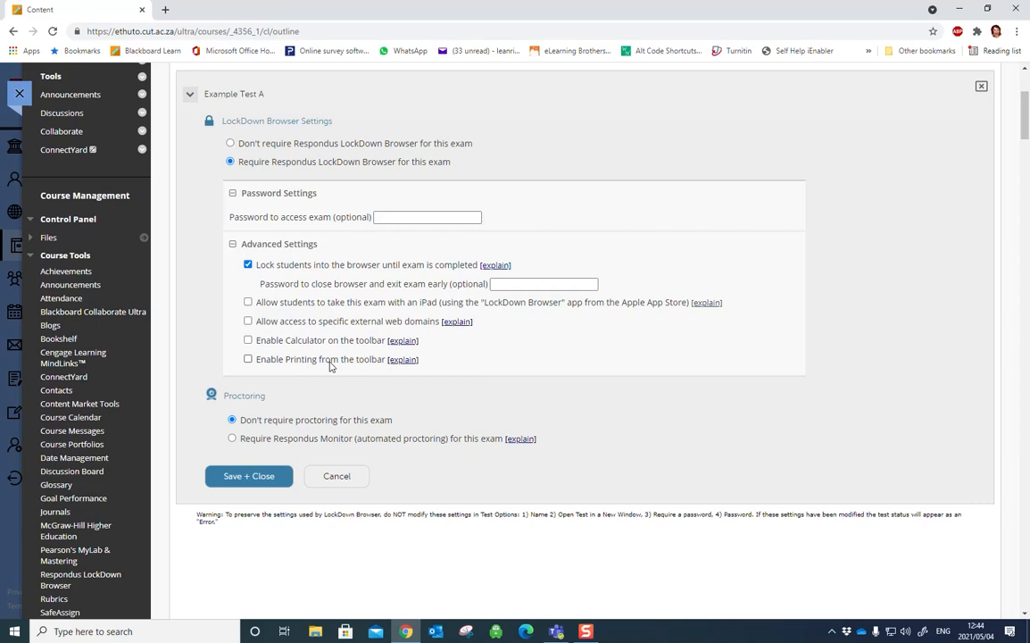
left_click(232, 244)
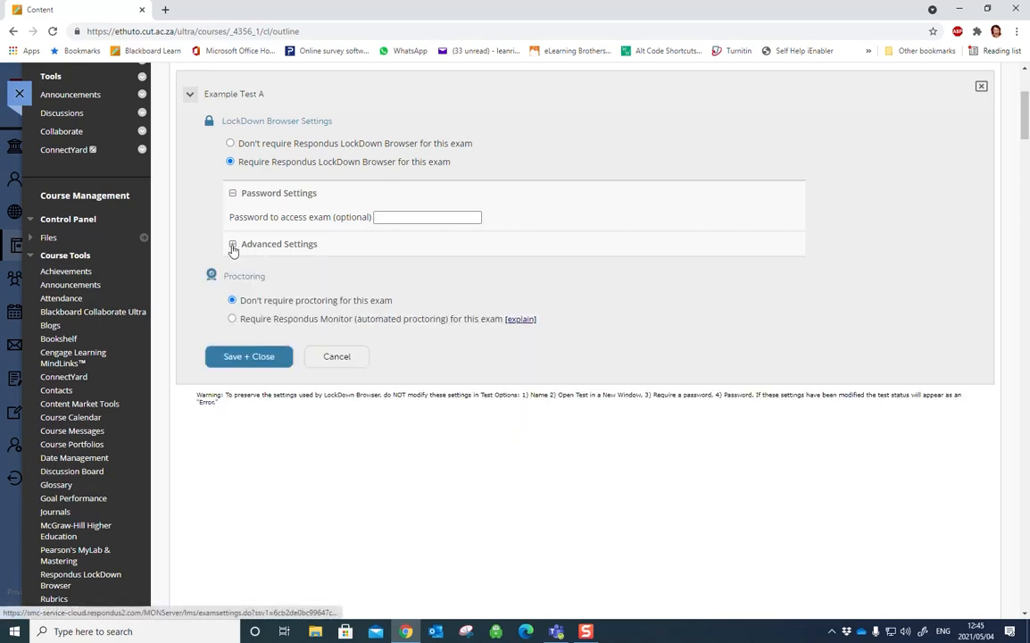
Require Respondus Monitor automated proctoring for Example Test A and save the exam settings.
left_click(232, 318)
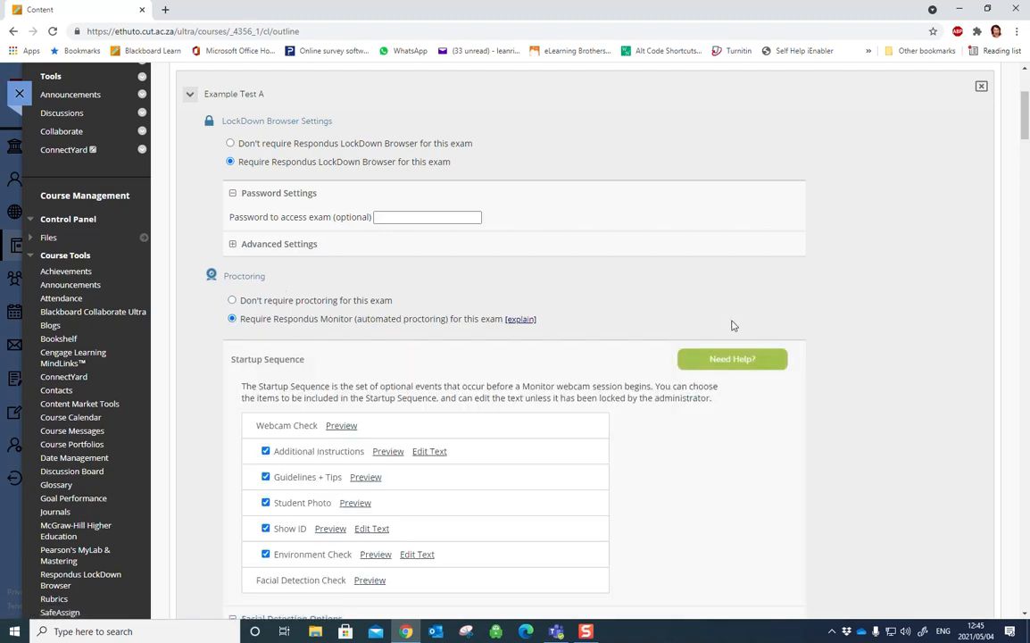
scroll(1028, 164, "down", 4)
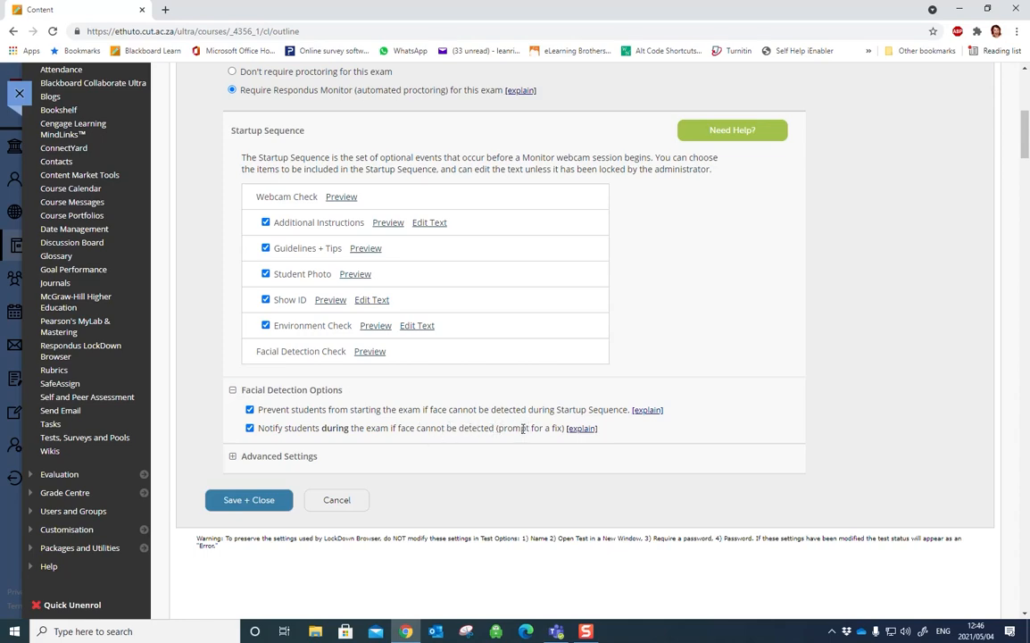
left_click(233, 457)
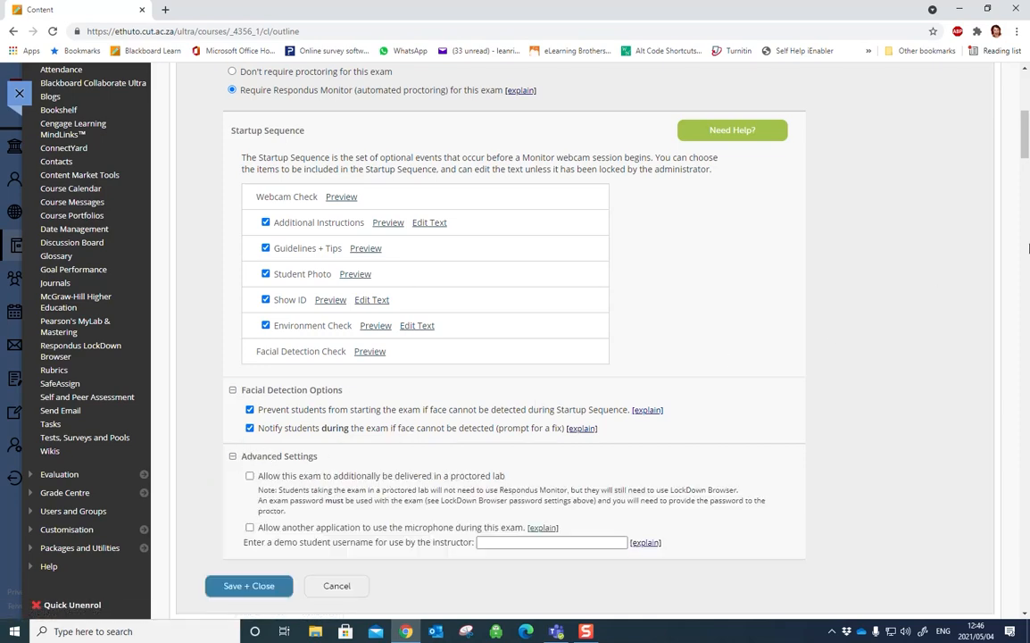
left_click_drag(1025, 149, 1026, 164)
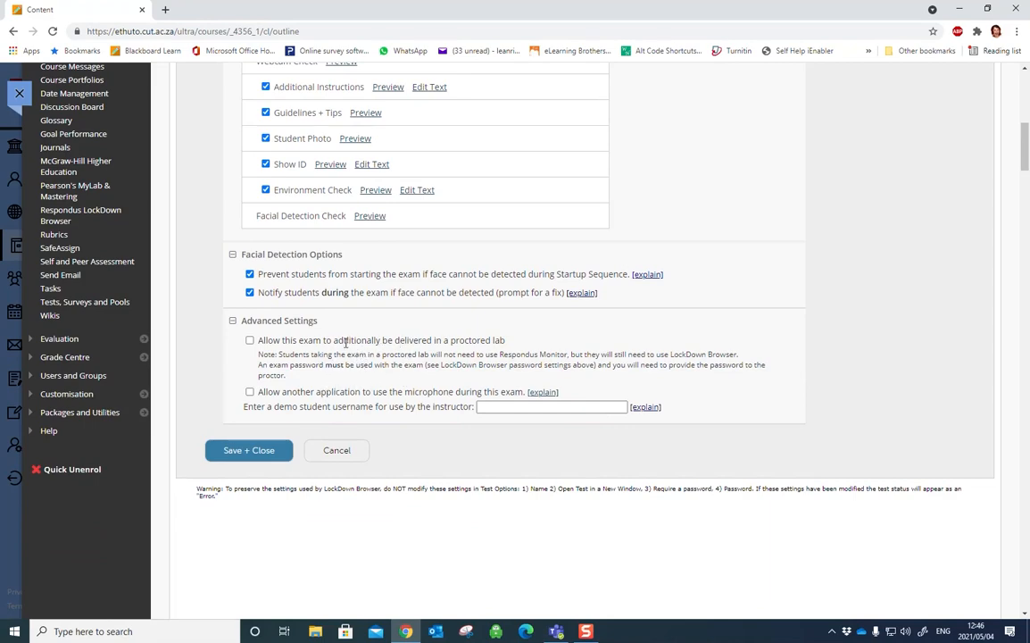
left_click(233, 320)
left_click(250, 368)
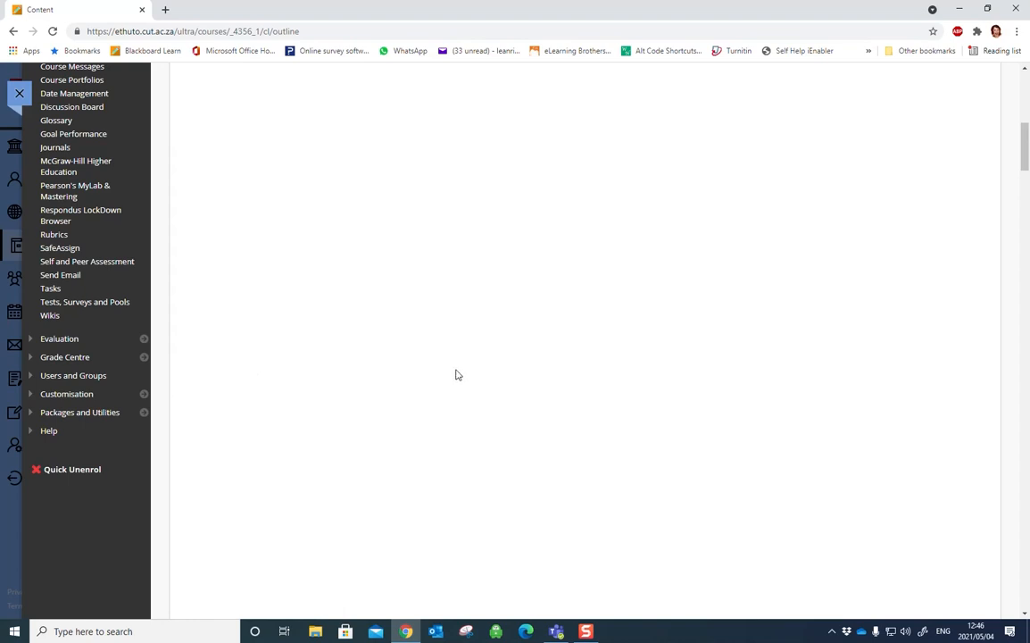
Switch to Microsoft Teams and open the Respondus Lockdown Browser Link document from the Shared L Drive team's eLET > Respondus Lockdown Browser folder.
left_click(555, 631)
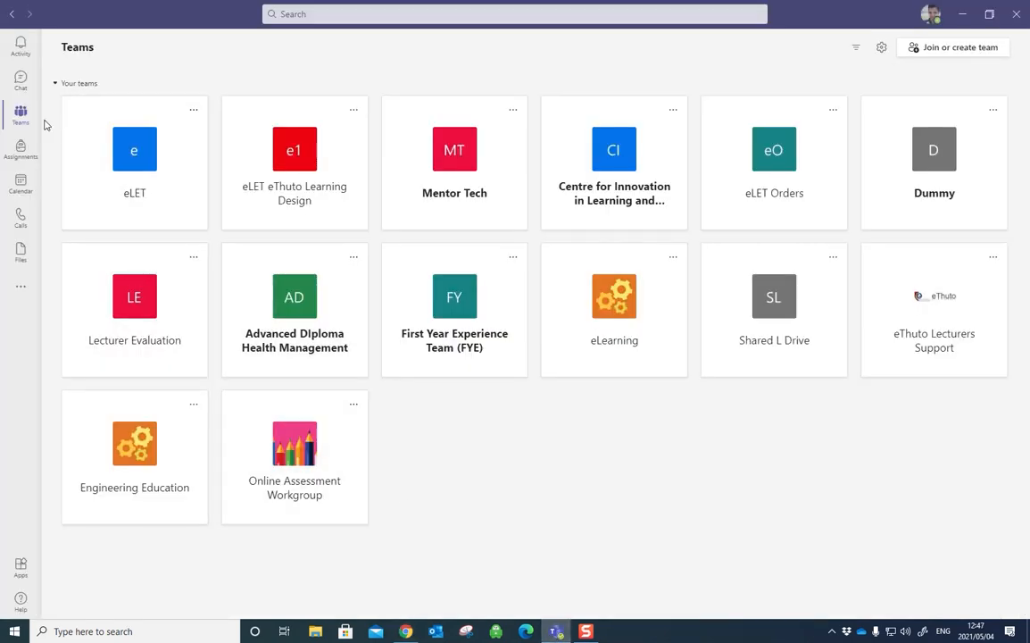
left_click(773, 301)
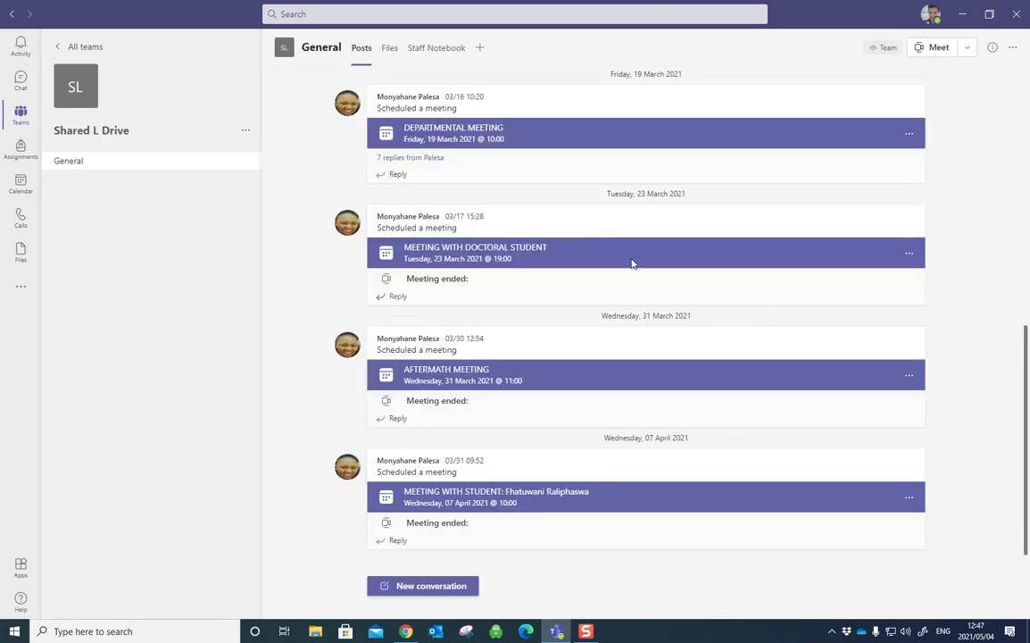
left_click(392, 50)
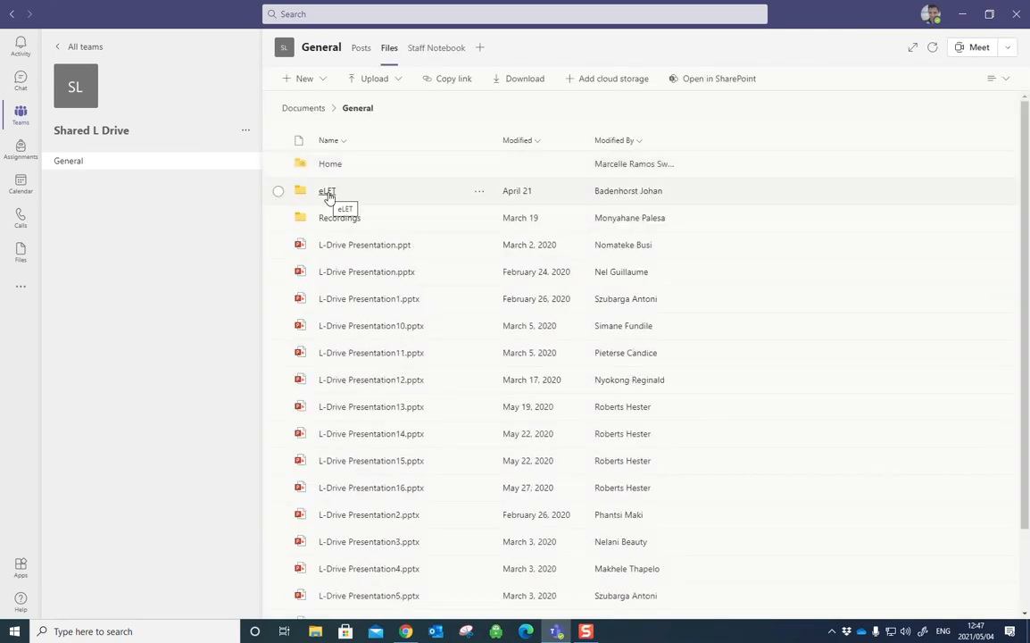
left_click(329, 193)
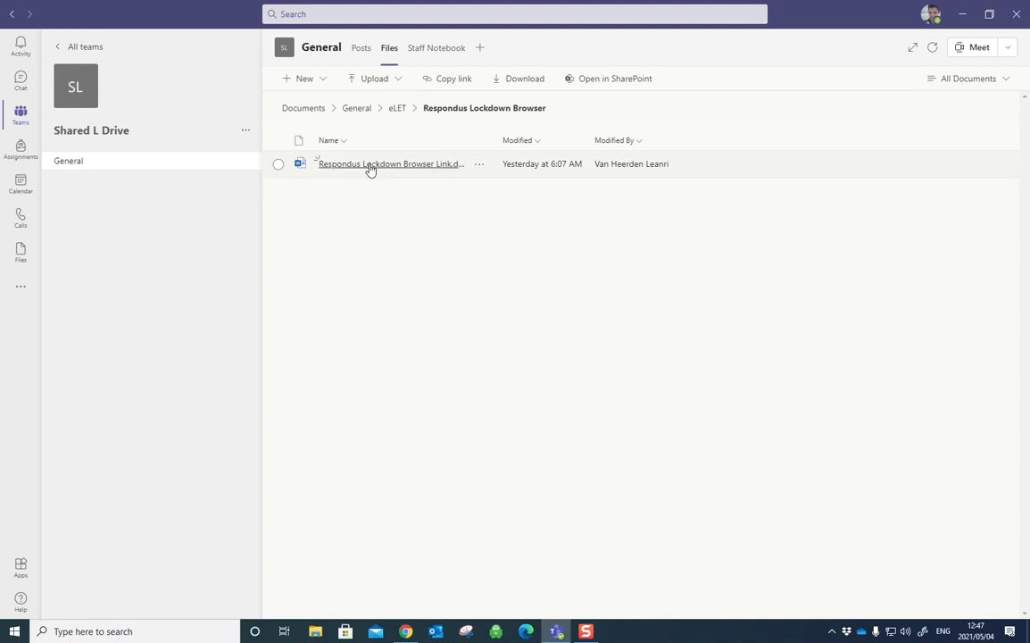
left_click(370, 166)
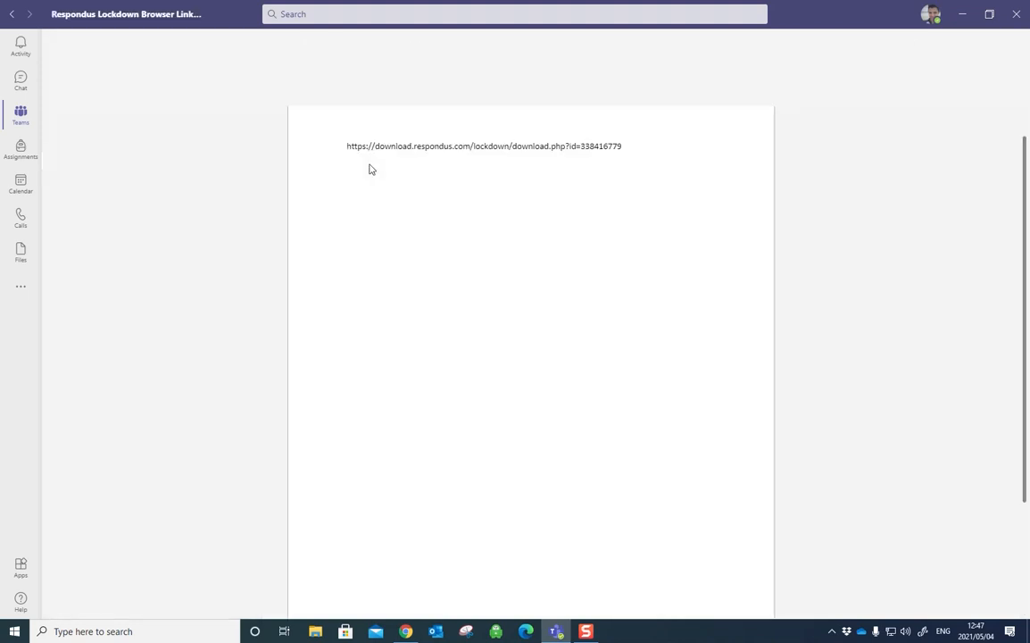
Copy the LockDown Browser download link from the document and open it in a new Chrome tab.
left_click_drag(625, 145, 349, 167)
key("ctrl+c")
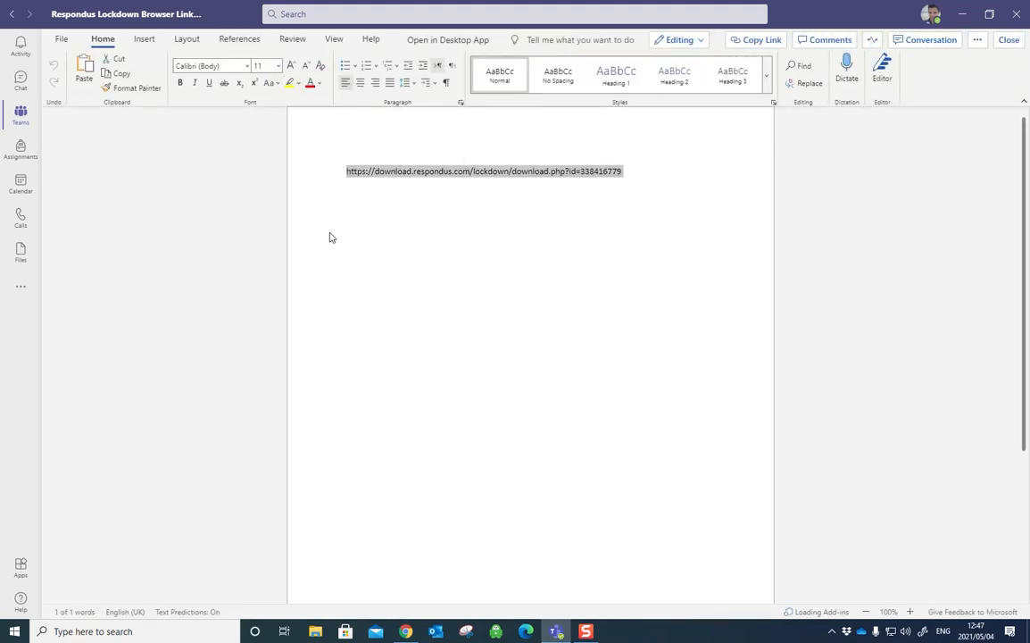
left_click(399, 634)
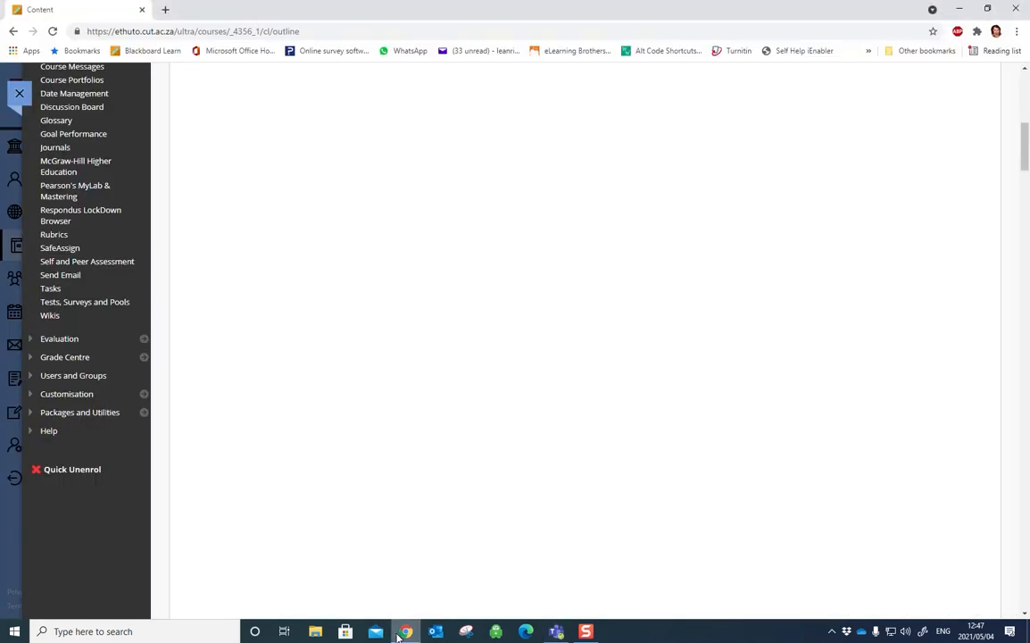
left_click(165, 8)
key("ctrl+v")
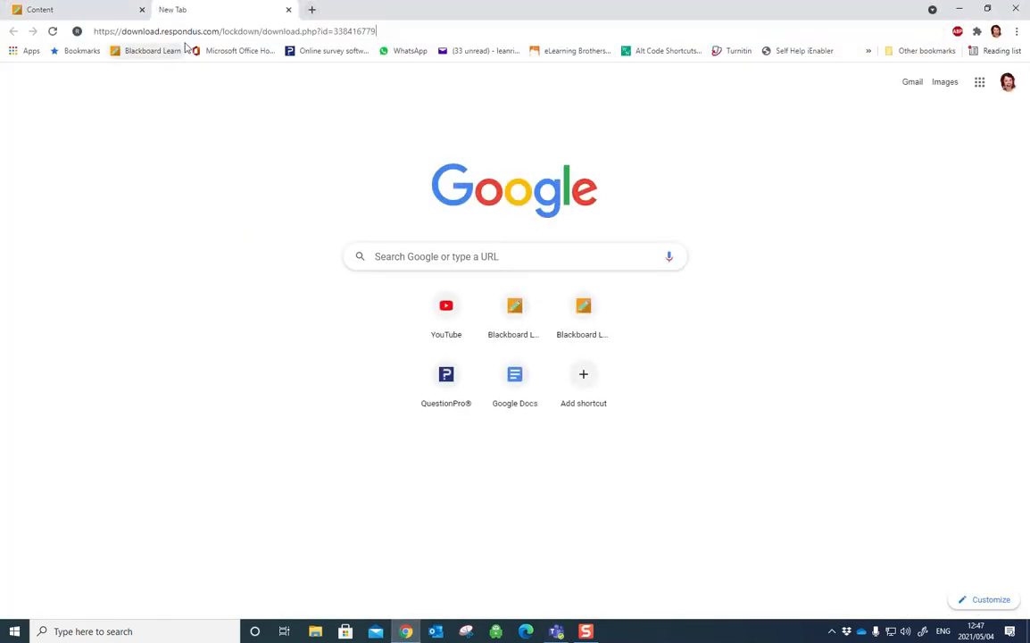
key("Return")
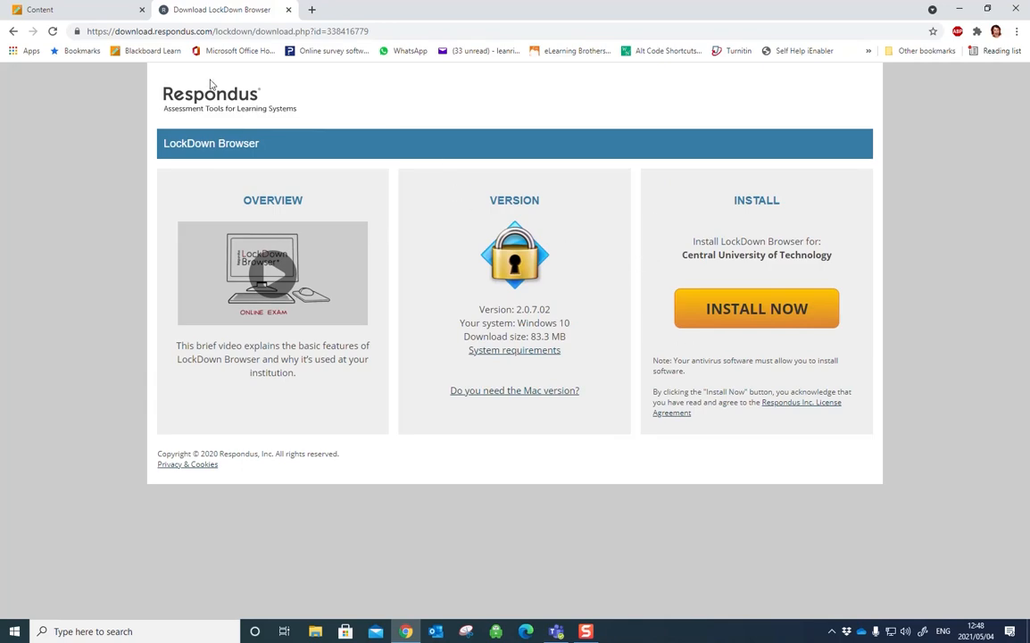
Return to the Respondus LockDown Browser dashboard and check the LockDown Browser and proctoring status of both example tests.
left_click(125, 10)
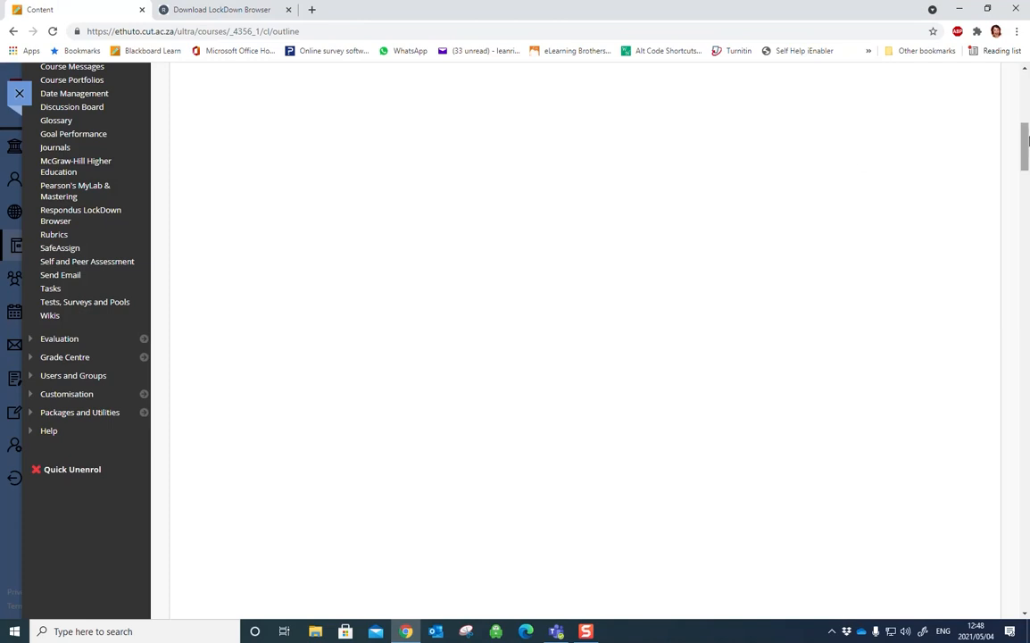
left_click_drag(1025, 147, 1025, 103)
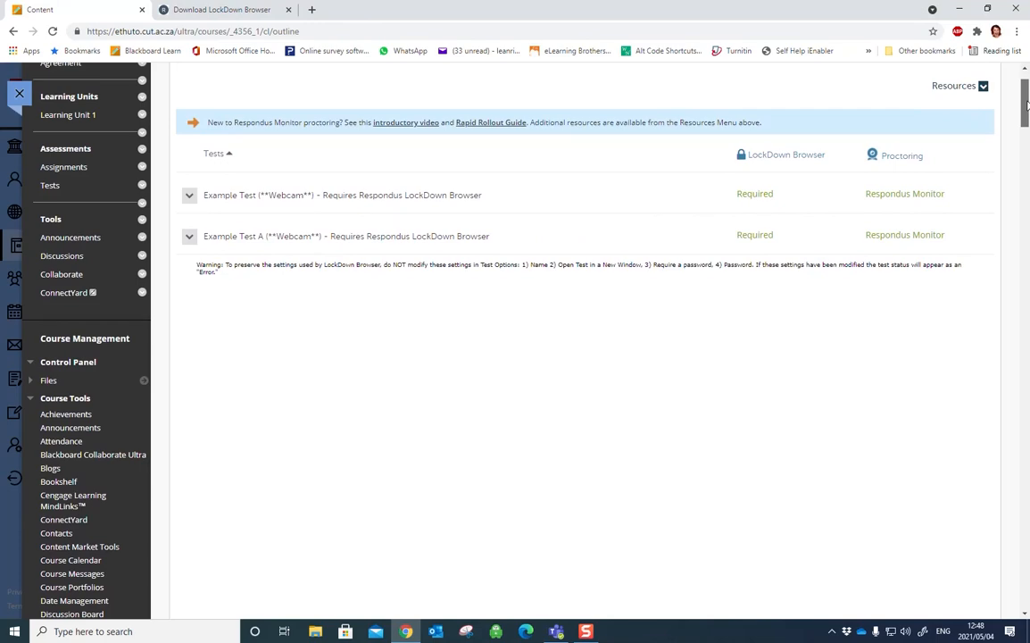
left_click_drag(1026, 105, 1027, 116)
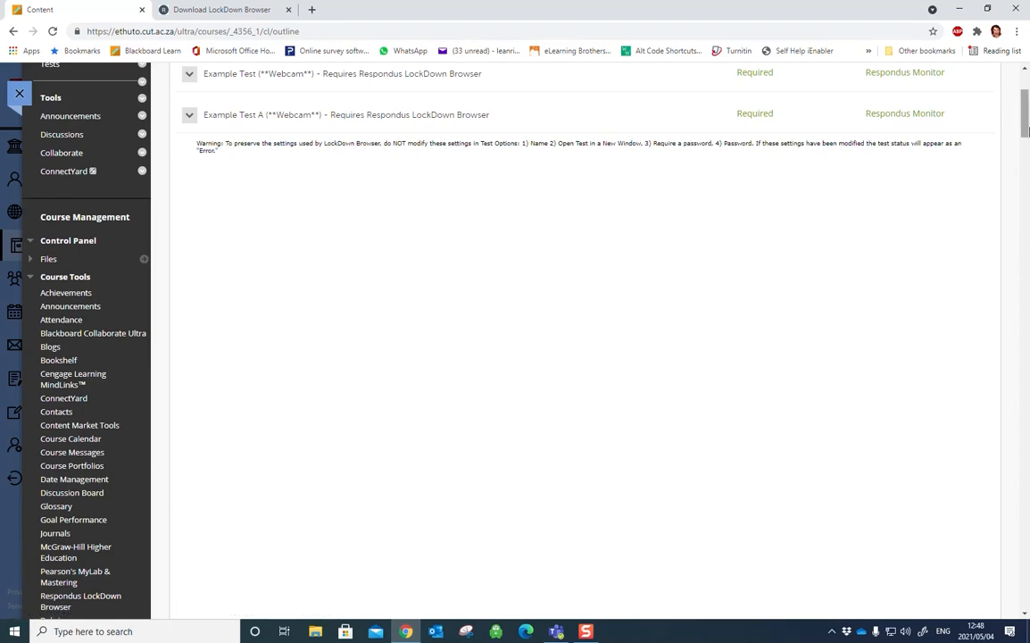
left_click_drag(1026, 131, 1026, 99)
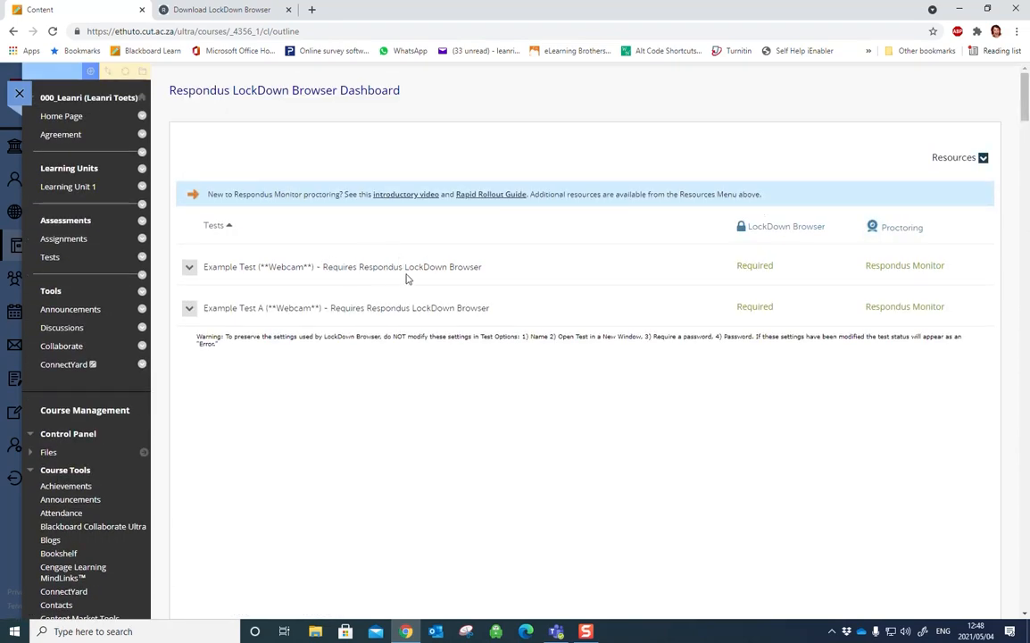
Open the class results of Example Test (**Webcam**) and expand the completed student's webcam session to examine its flags and snapshots.
left_click(192, 269)
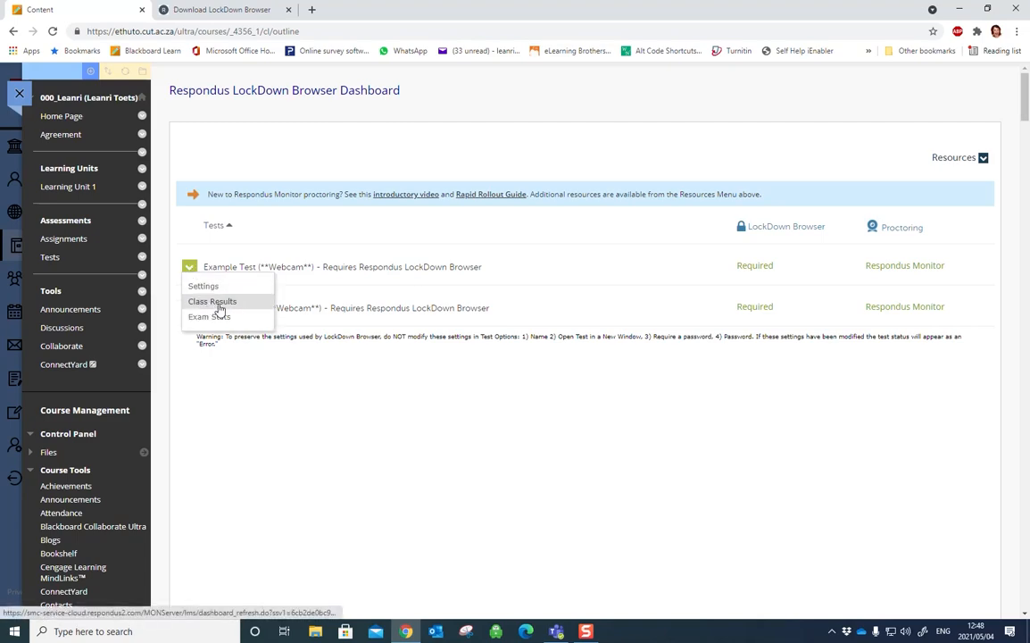
left_click(219, 305)
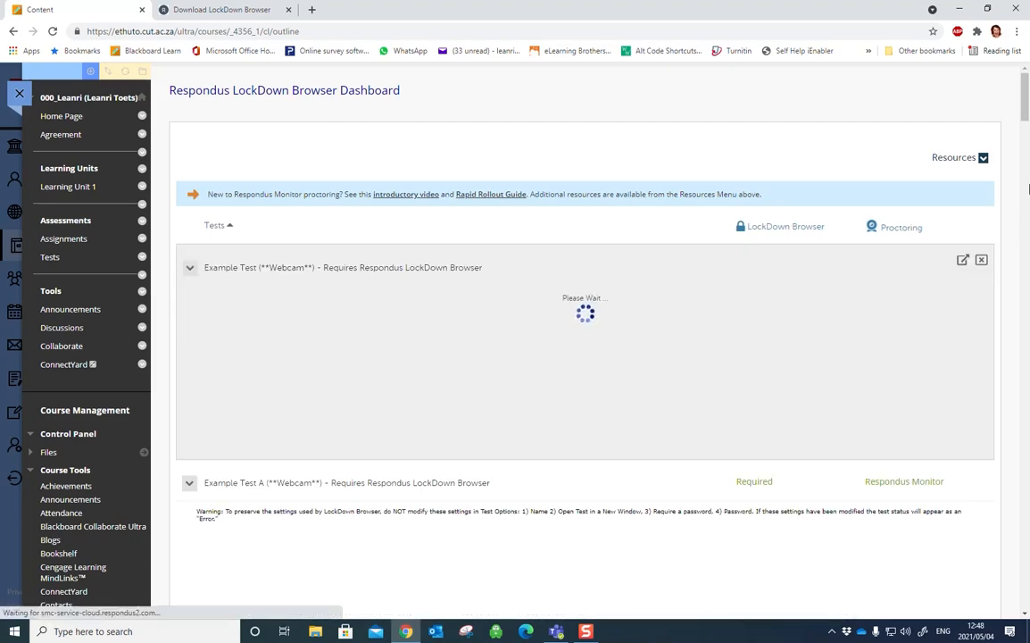
scroll(610, 209, "down", 2)
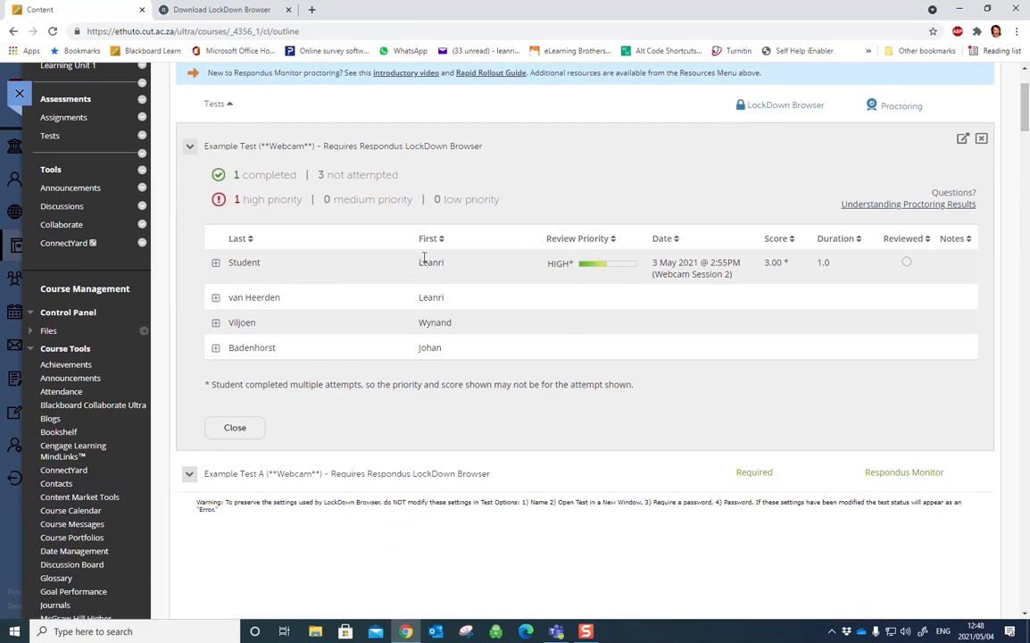
left_click(216, 265)
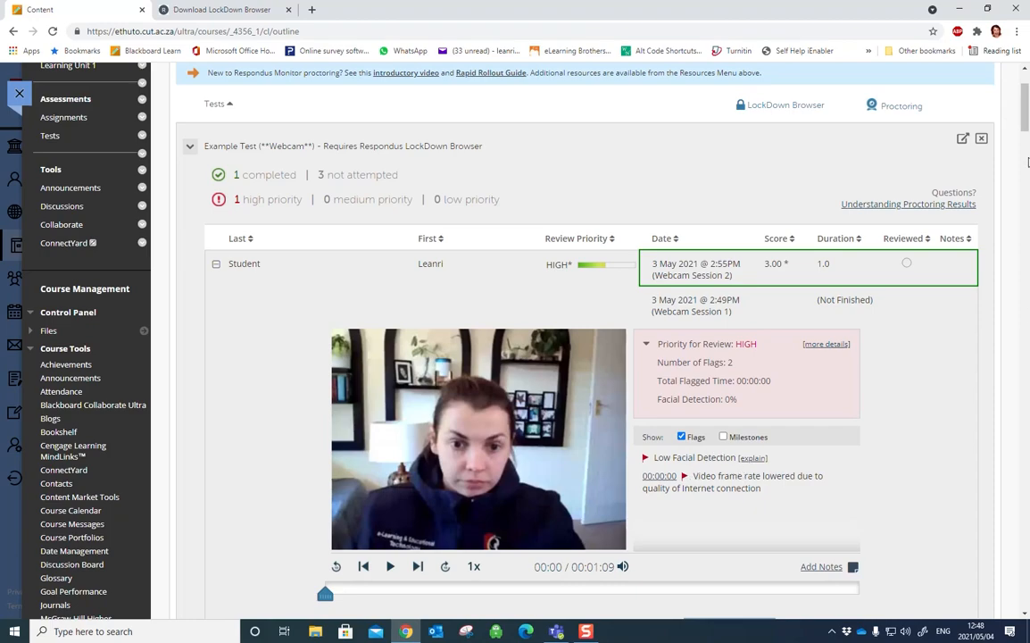
scroll(1026, 160, "down", 3)
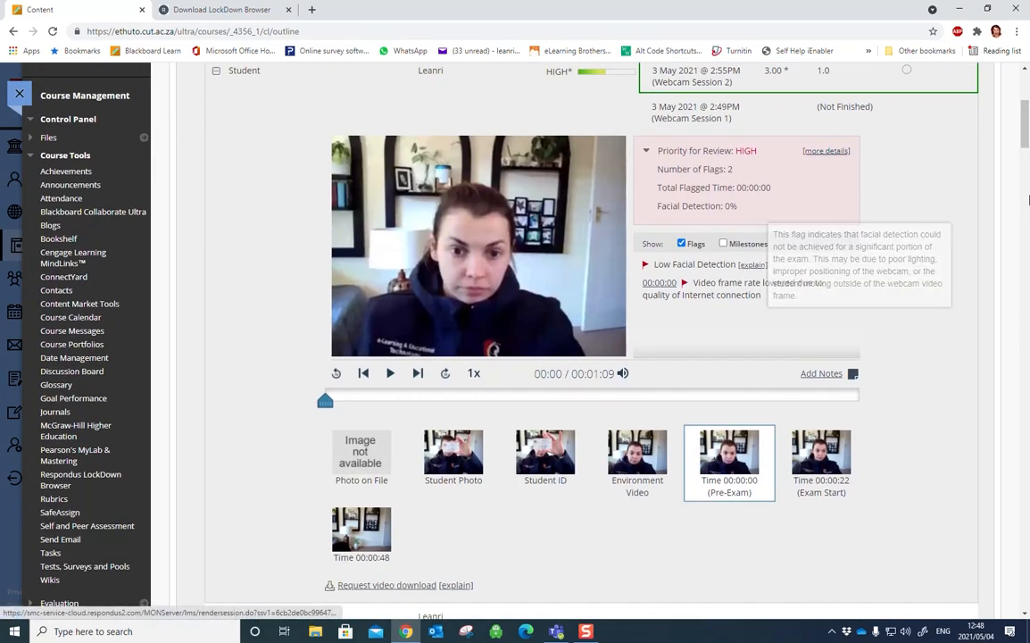
Enlarge the Student Photo snapshot, play the Environment Video and pause it about 6 seconds in, with the enlarged photo closed at the end.
scroll(1027, 129, "down", 2)
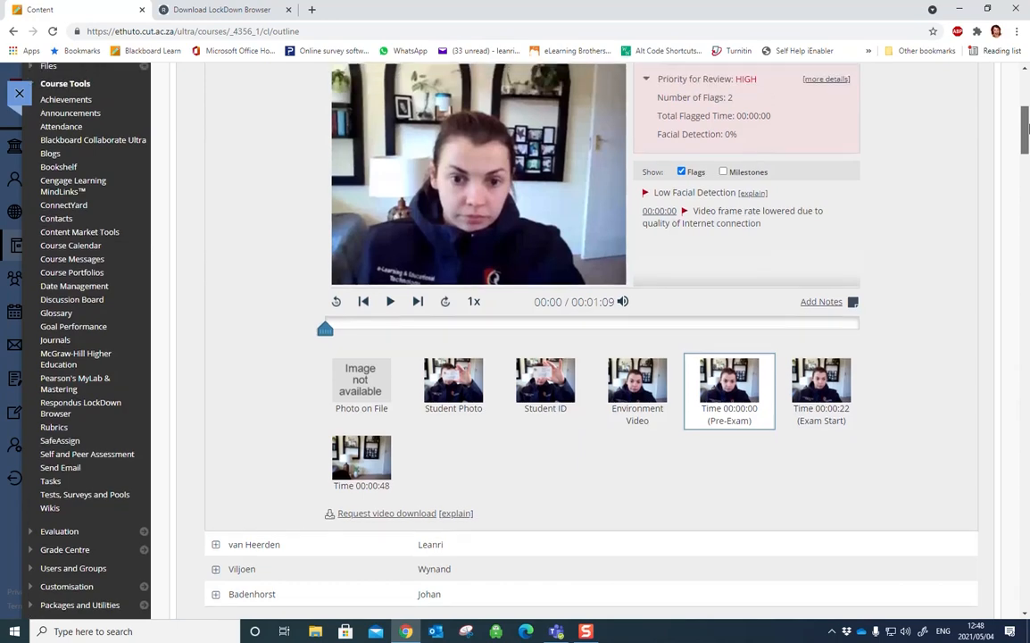
scroll(1027, 130, "up", 1)
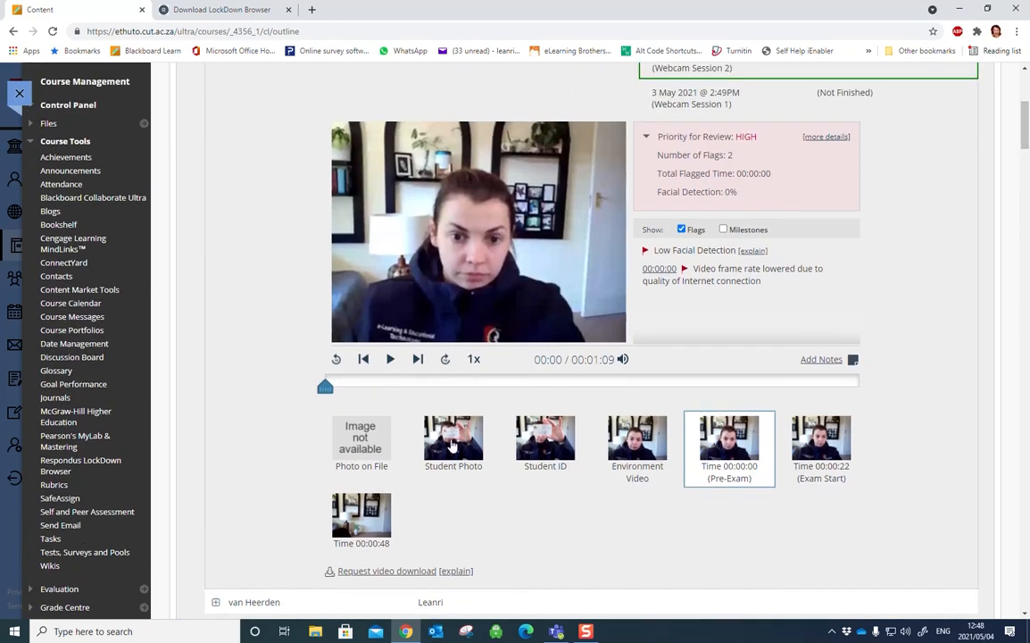
left_click(453, 445)
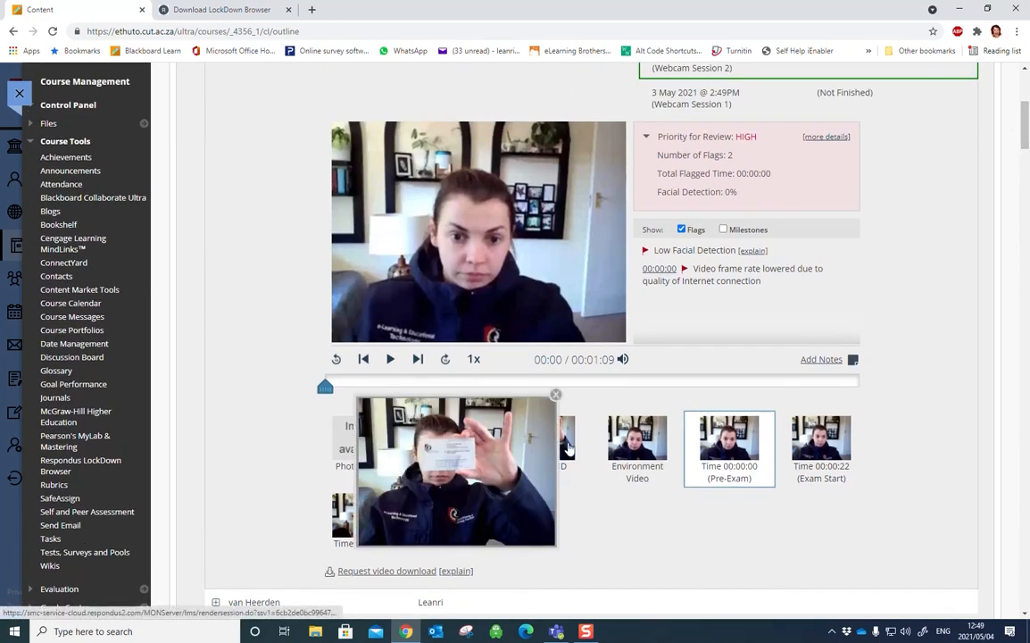
left_click(637, 440)
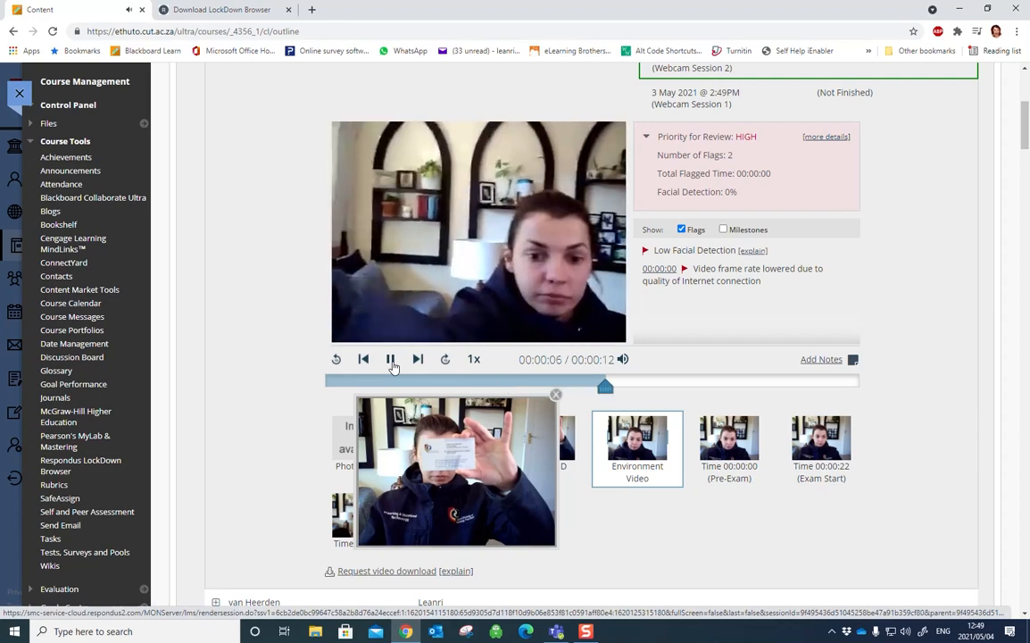
left_click(390, 360)
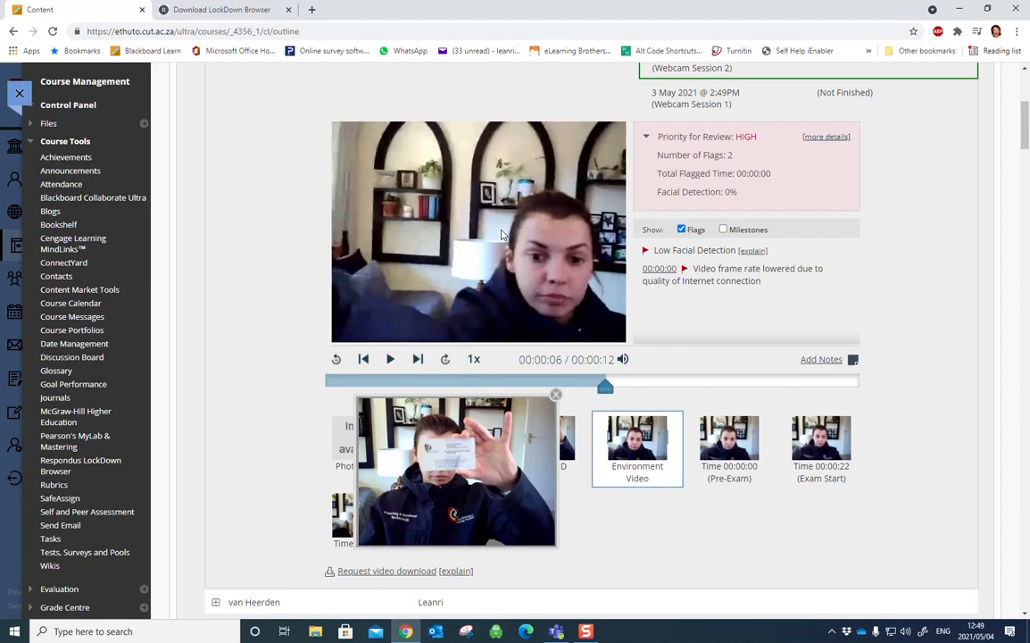
scroll(1027, 141, "down", 2)
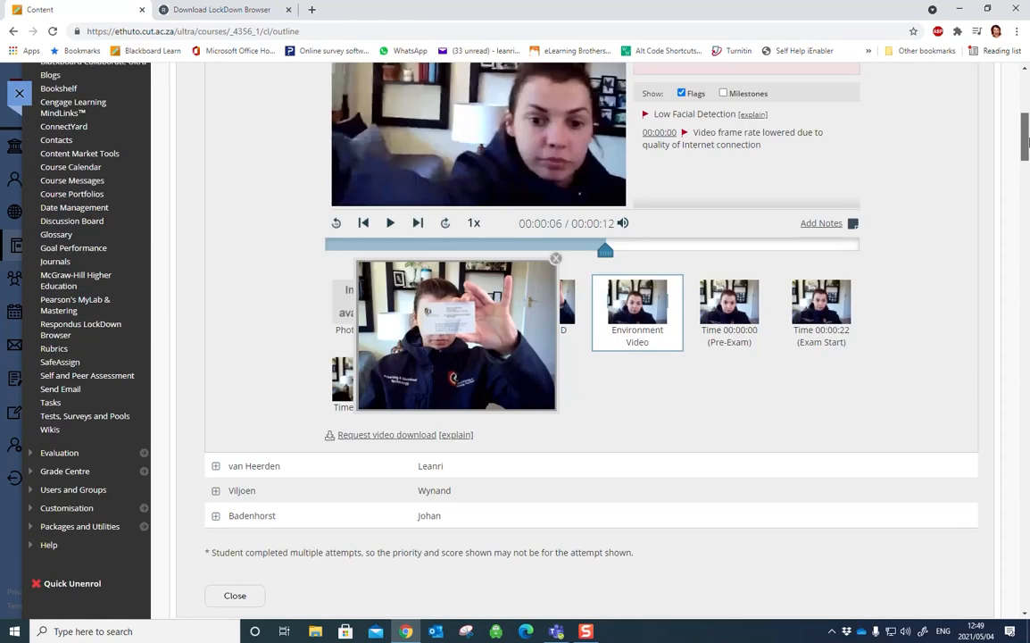
scroll(1026, 141, "down", 1)
left_click(555, 194)
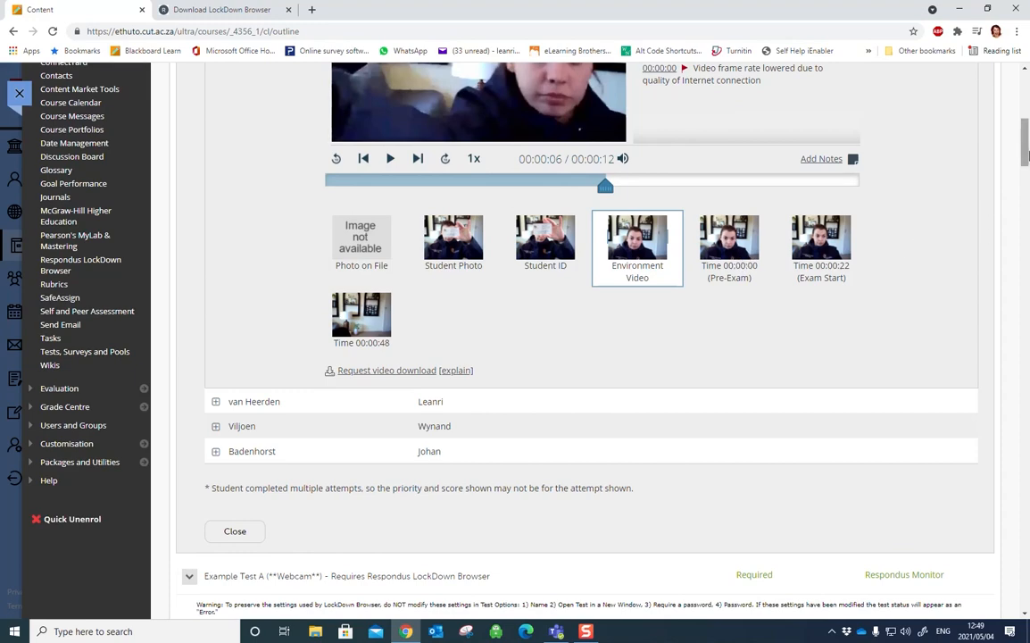
Recheck the session's flag list and close the class results of Example Test (**Webcam**).
scroll(1026, 157, "up", 1)
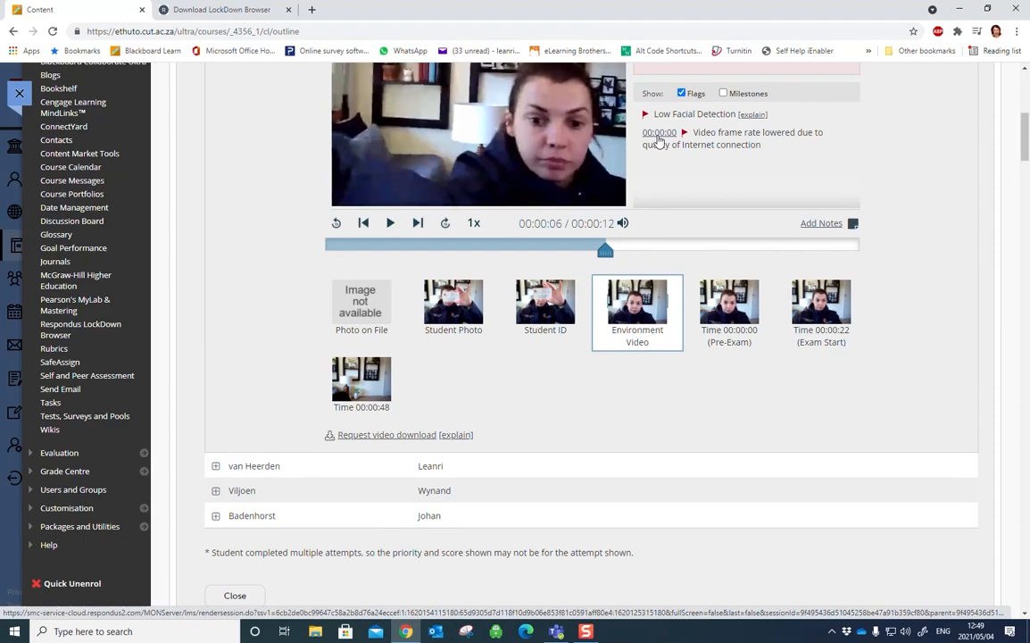
scroll(1027, 178, "down", 4)
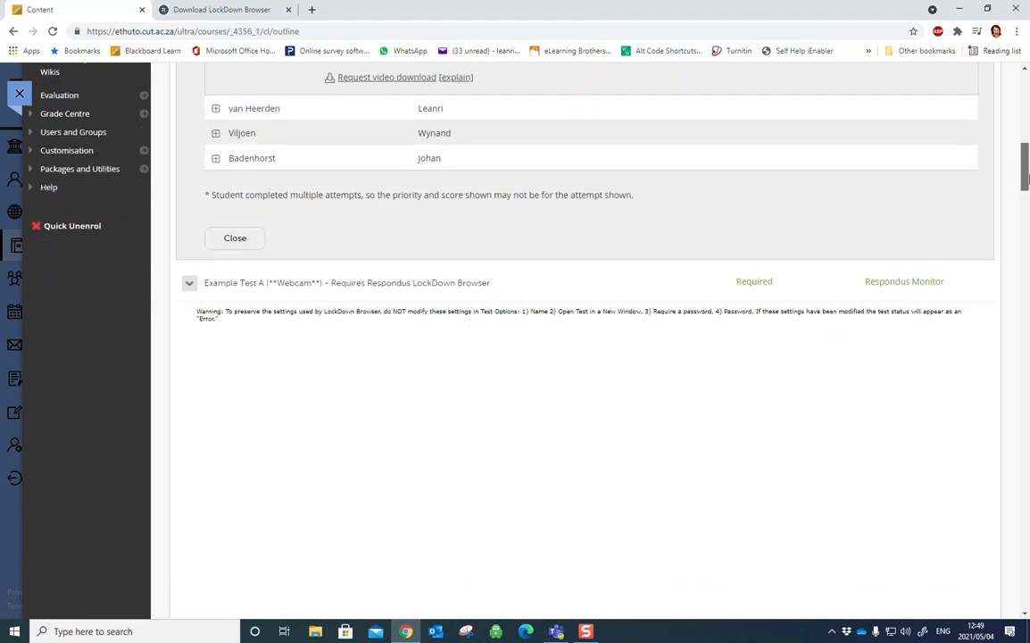
scroll(1026, 178, "up", 2)
left_click(235, 433)
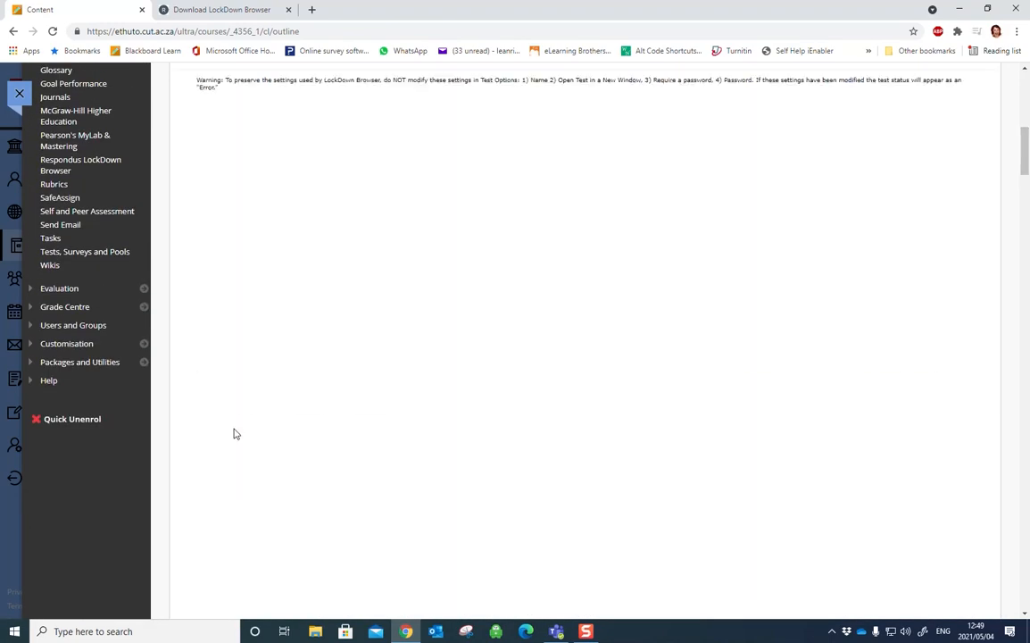